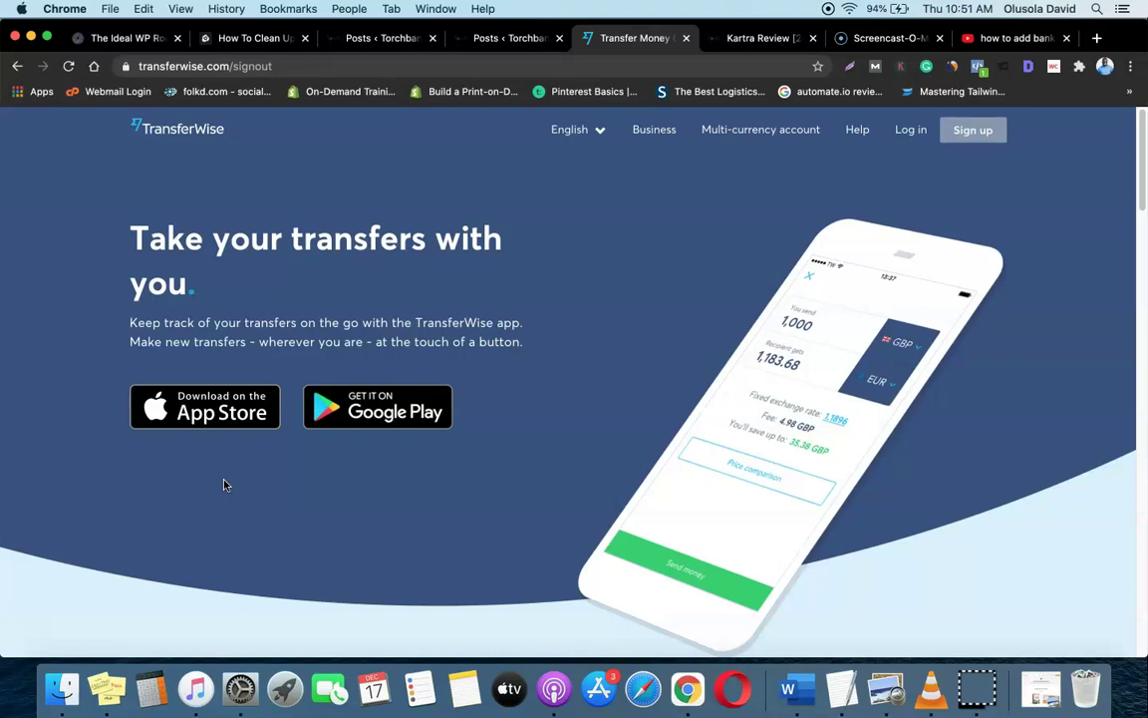
Log in with the saved email and password, then enter the six-digit SMS code, correcting the fifth digit.
click(912, 131)
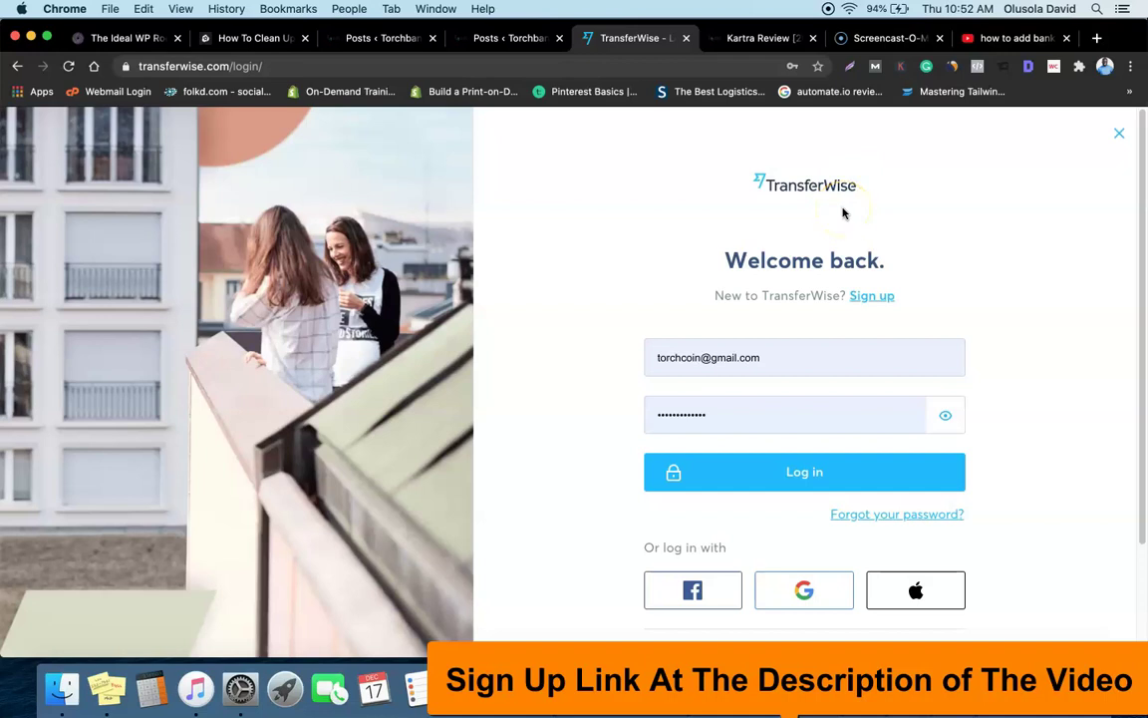
click(785, 475)
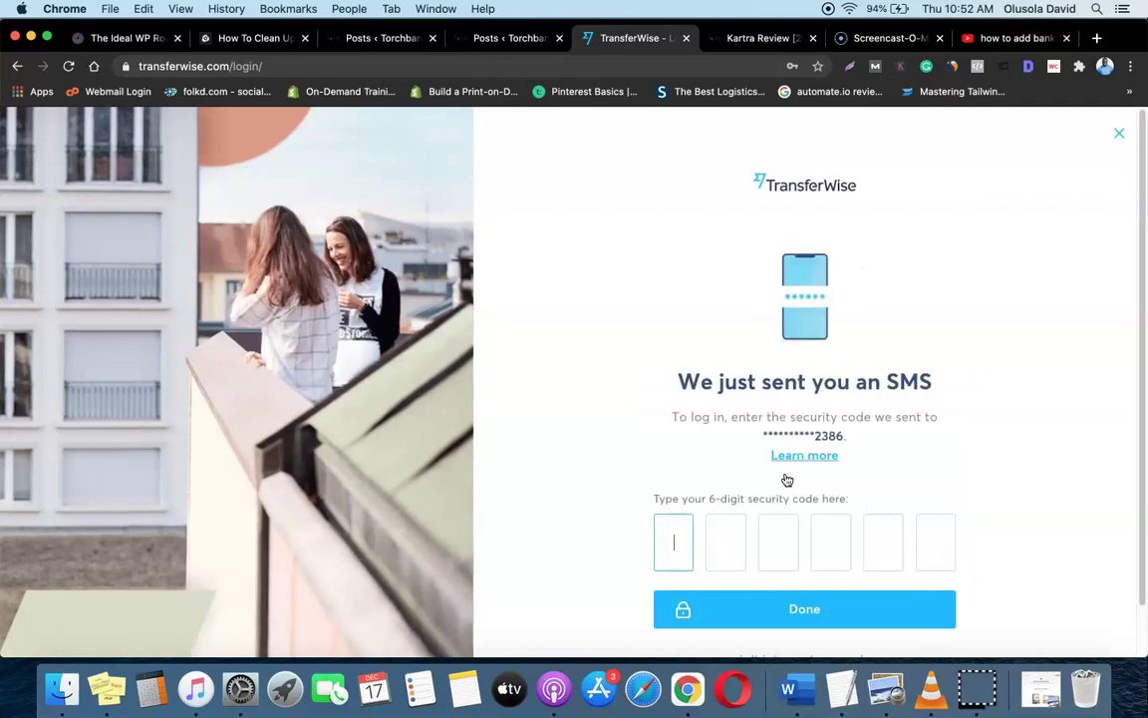
click(673, 539)
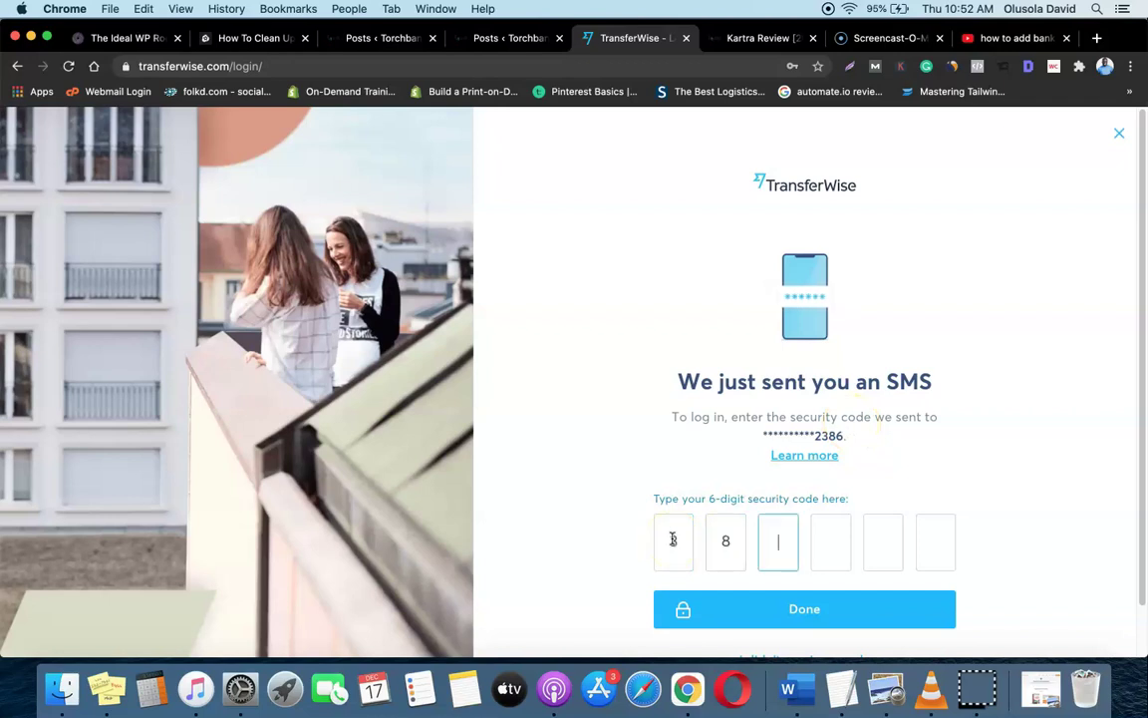
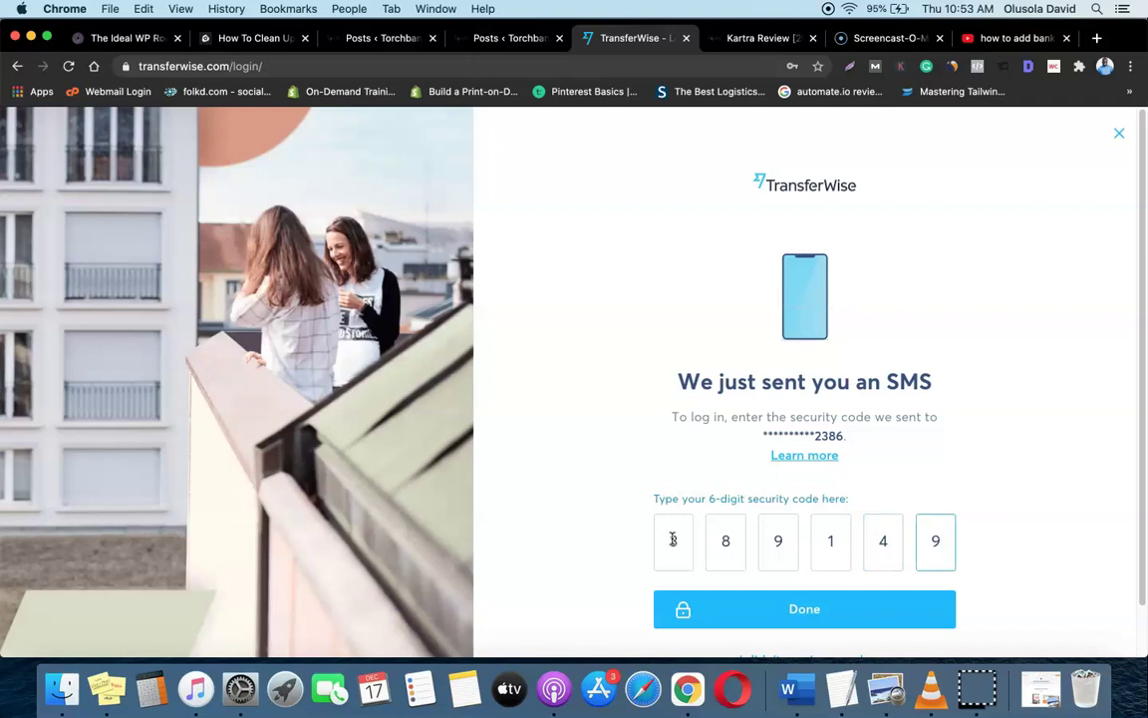
Submit the security code, start opening a new balance and pick Australian dollar as its currency.
click(771, 618)
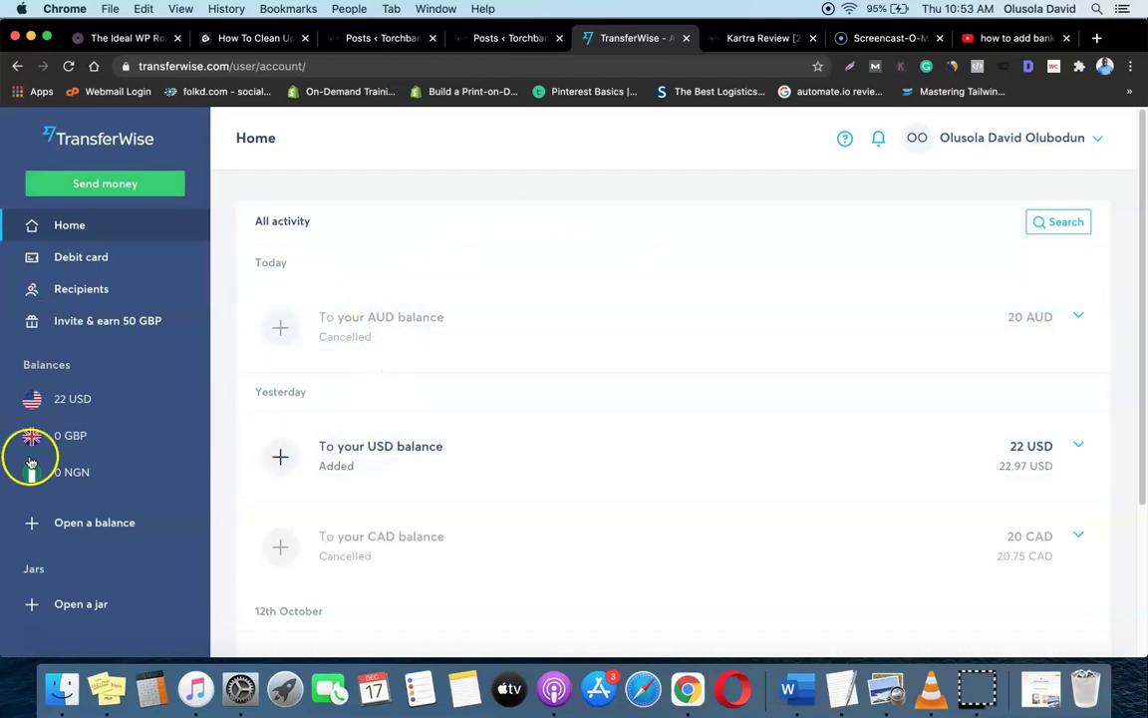
click(70, 525)
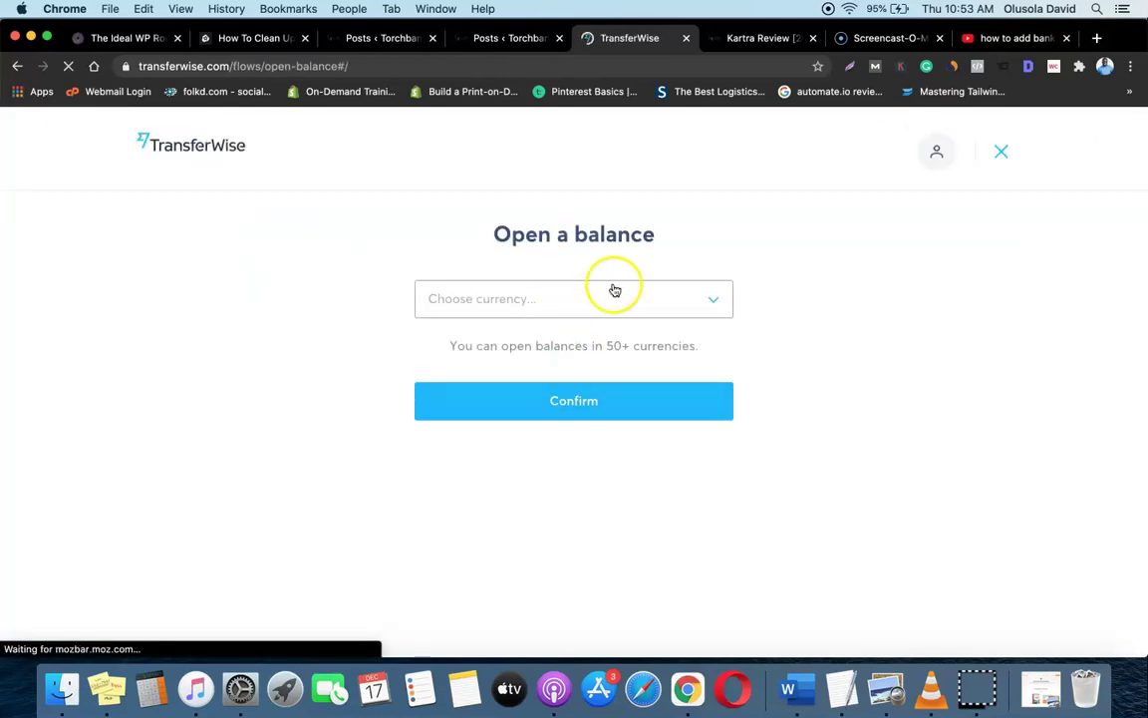
click(643, 302)
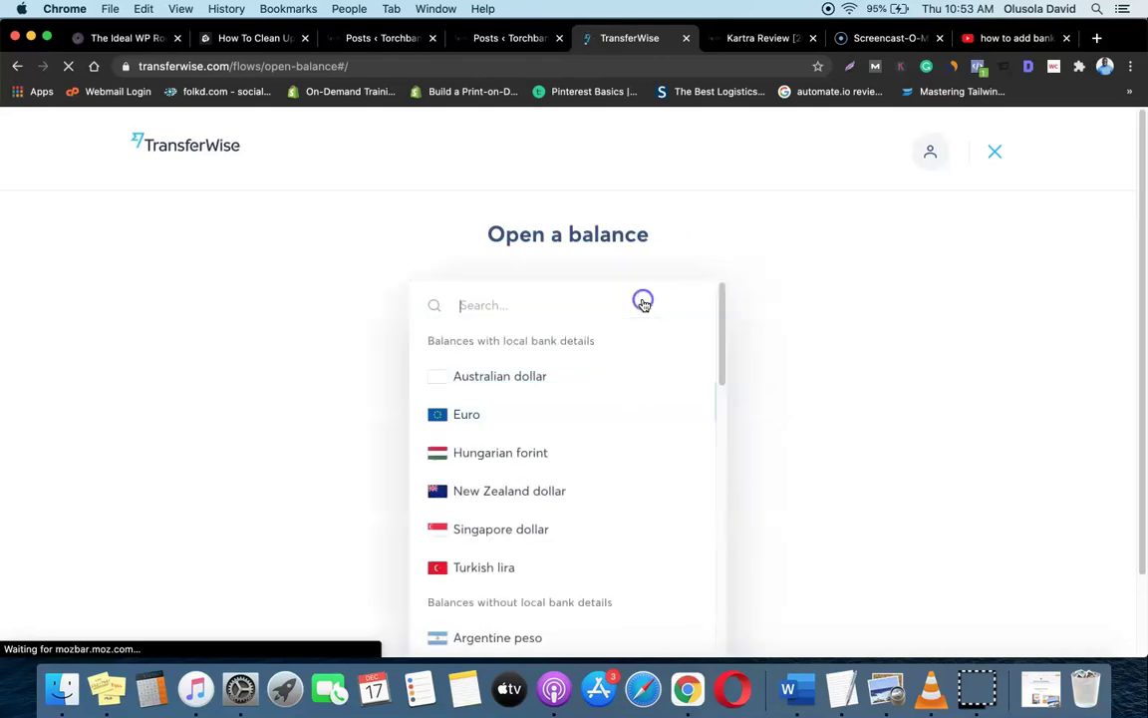
scroll(666, 339, down, 1)
scroll(667, 347, down, 2)
scroll(668, 347, up, 1)
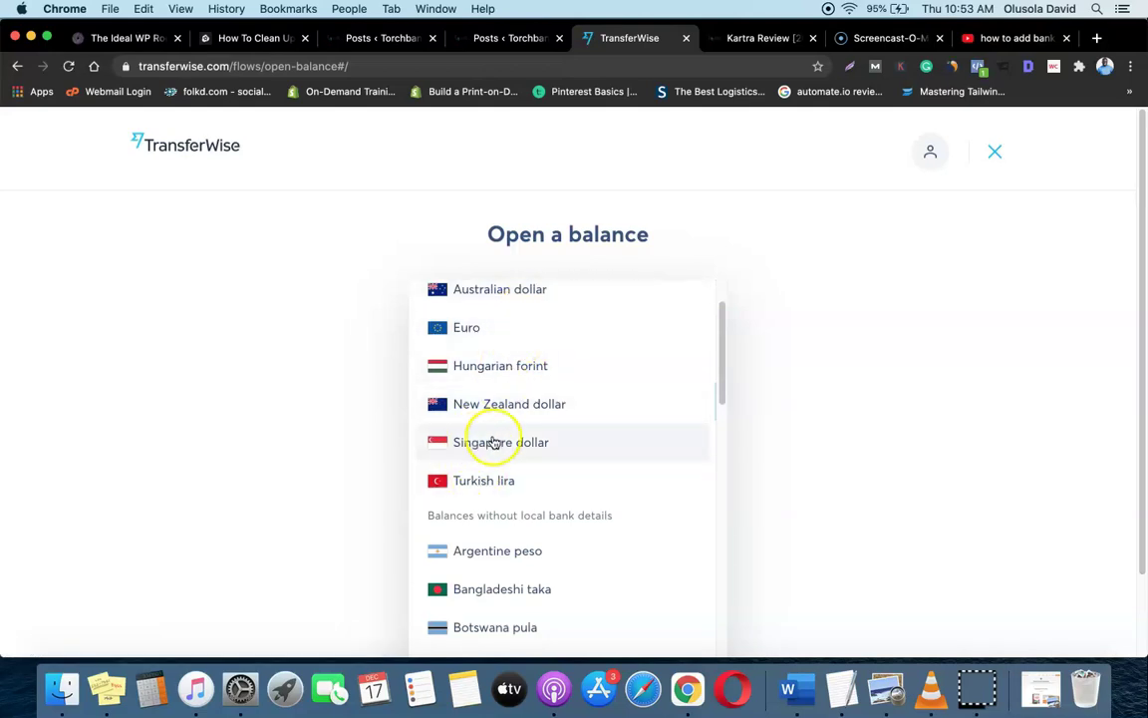
scroll(513, 479, down, 1)
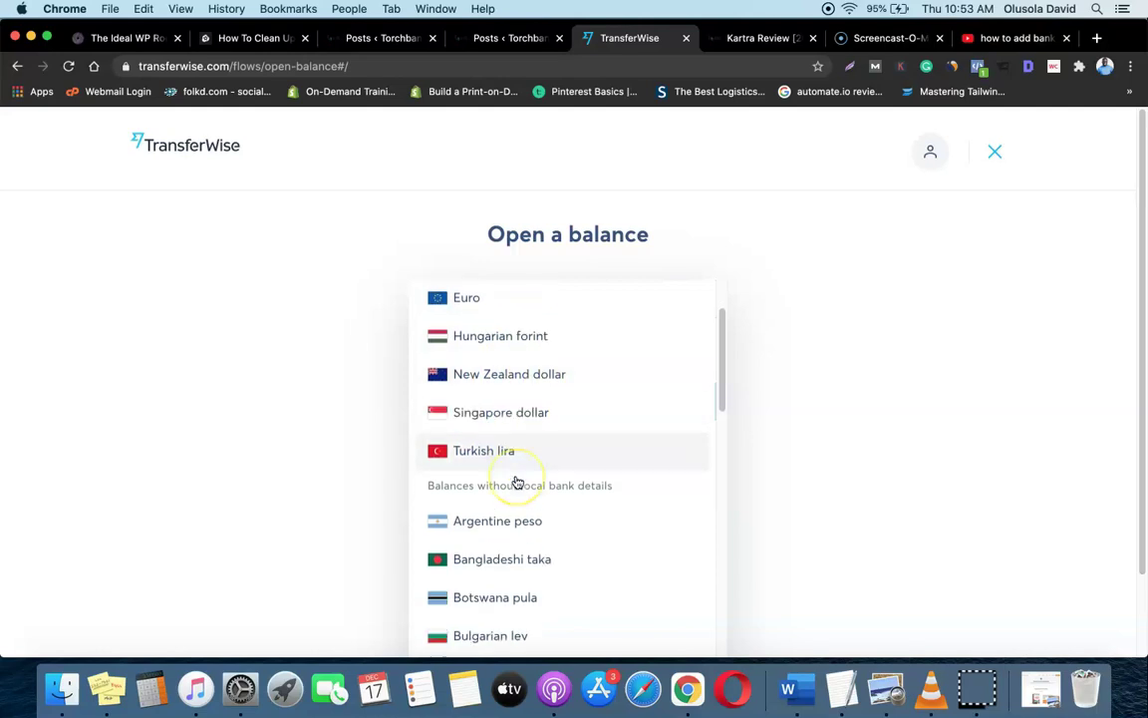
scroll(517, 483, down, 5)
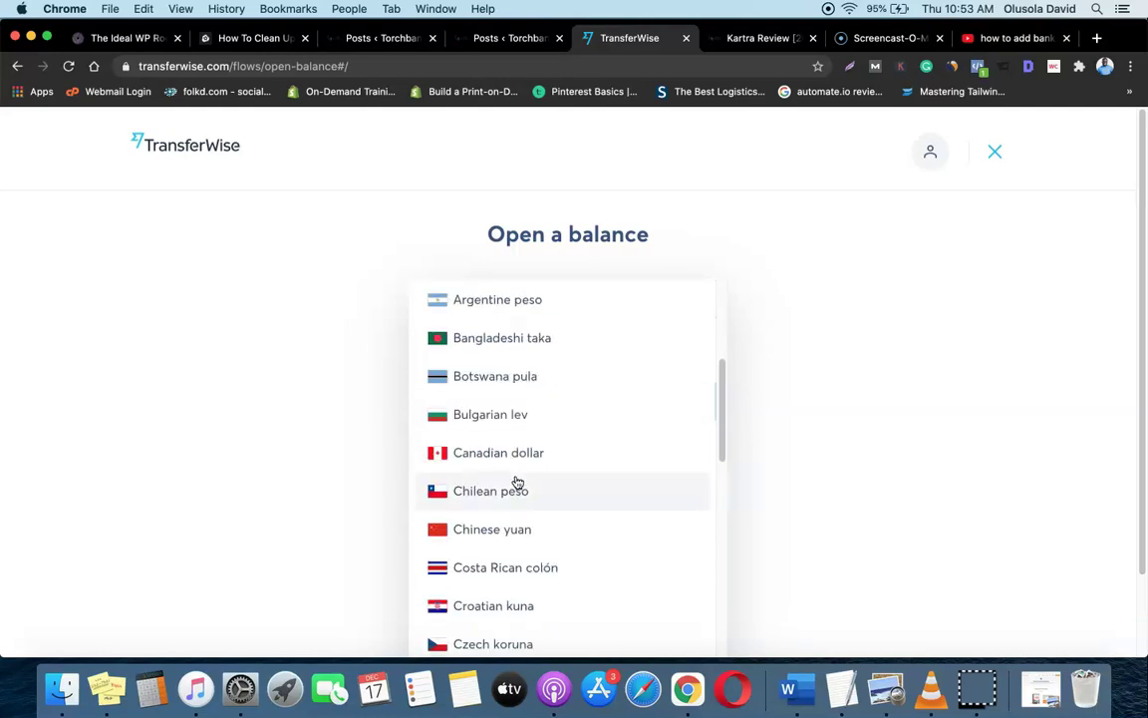
scroll(520, 419, up, 7)
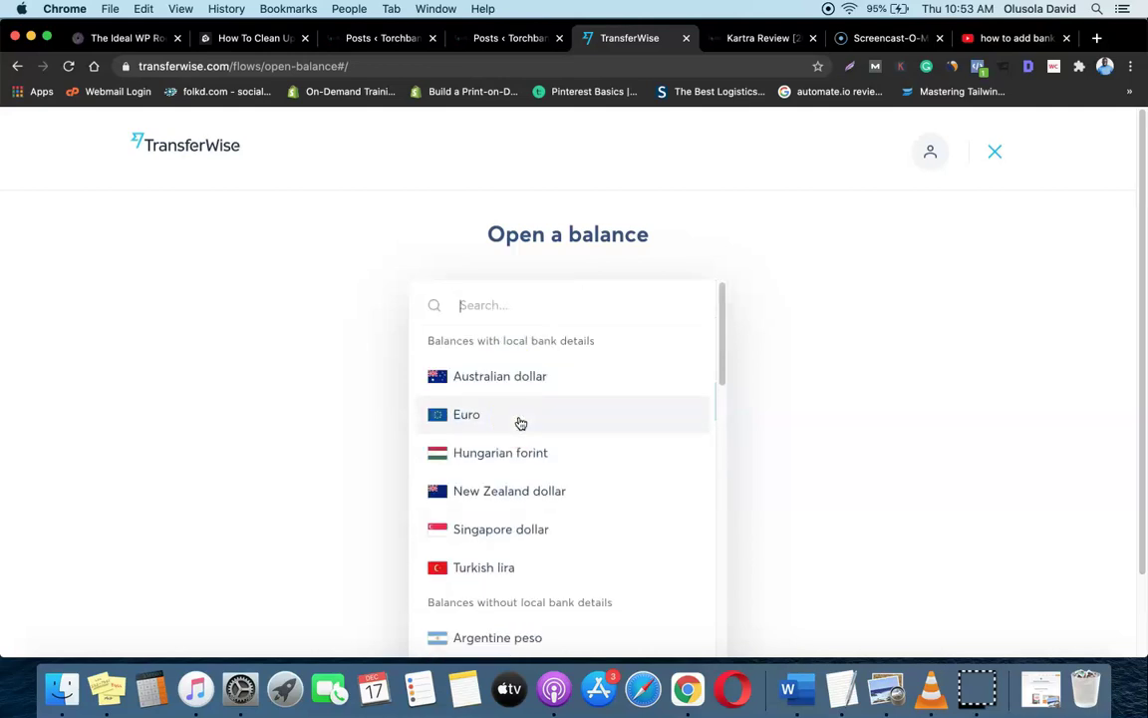
click(494, 373)
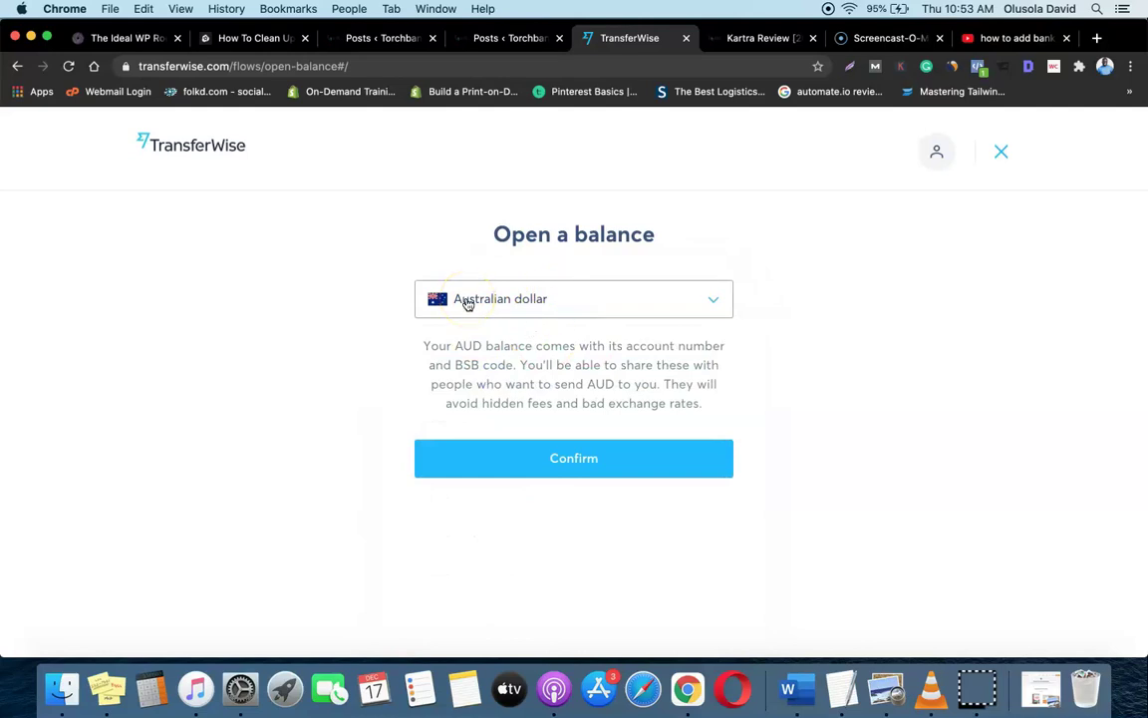
Confirm opening the Australian dollar balance and start adding money to it.
click(584, 456)
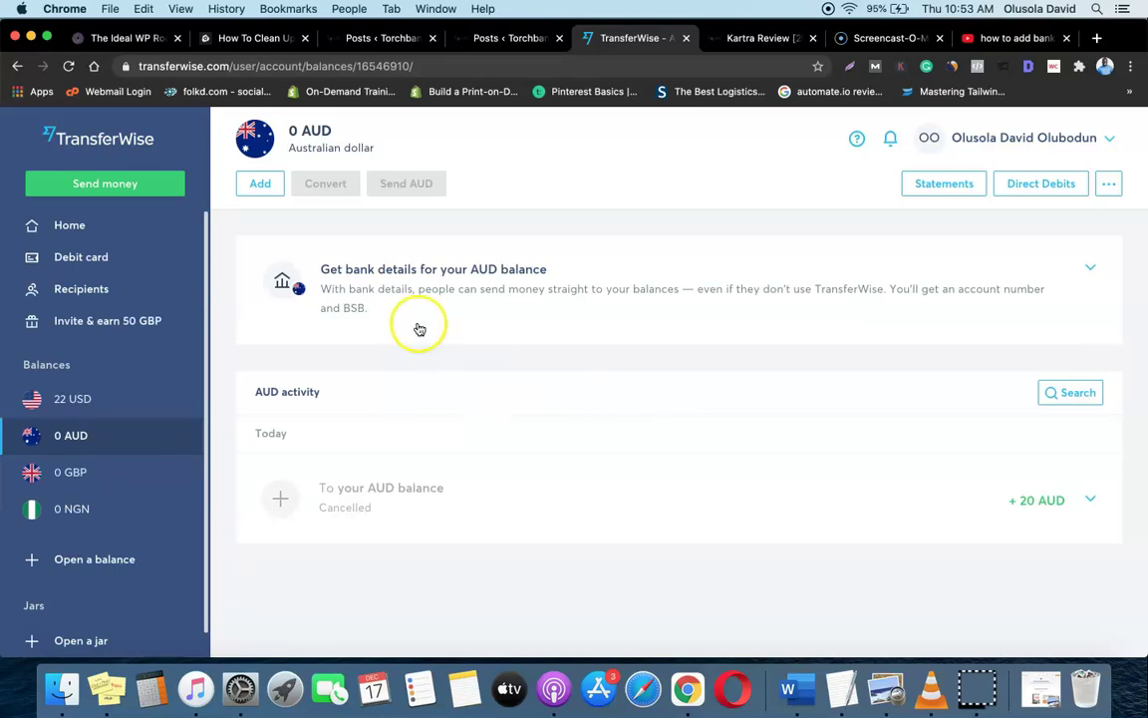
click(258, 185)
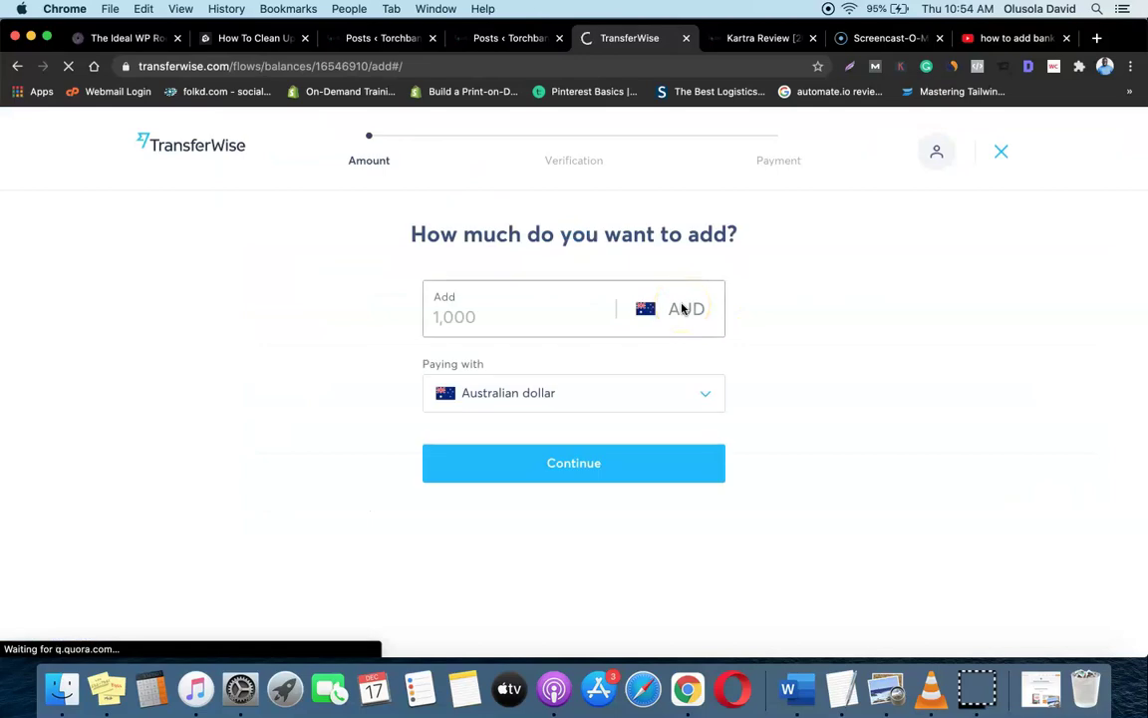
Enter a 10 AUD top-up paid in US dollar and continue to the payment methods.
click(598, 319)
text(10)
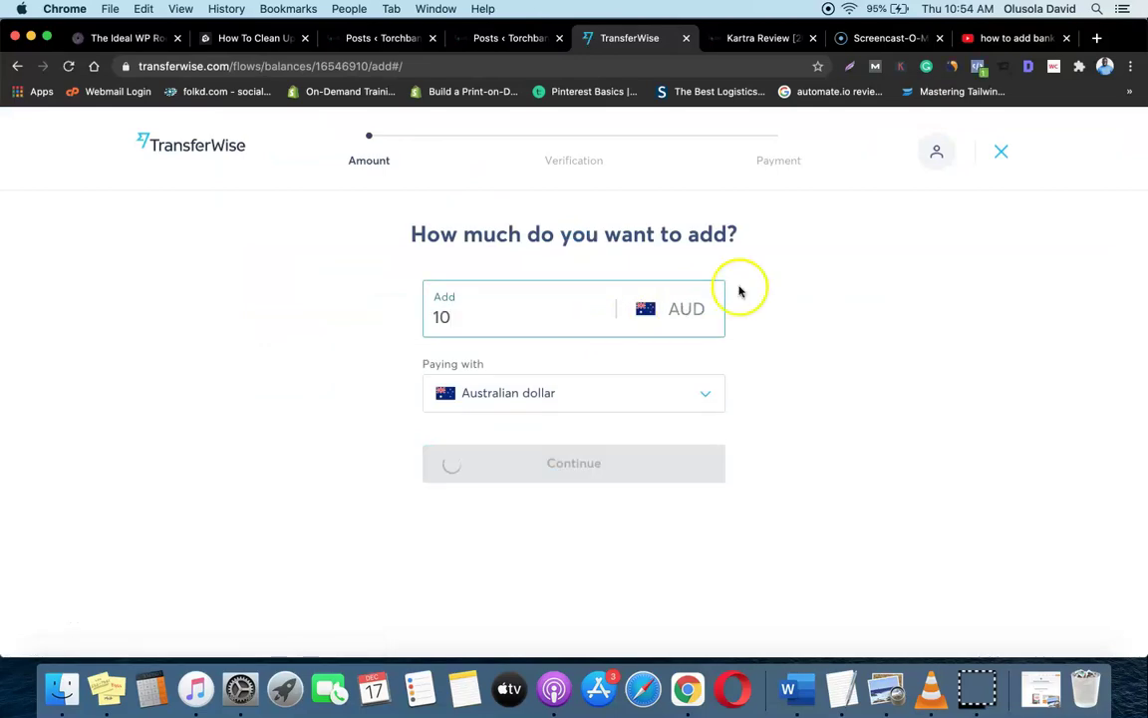
click(710, 393)
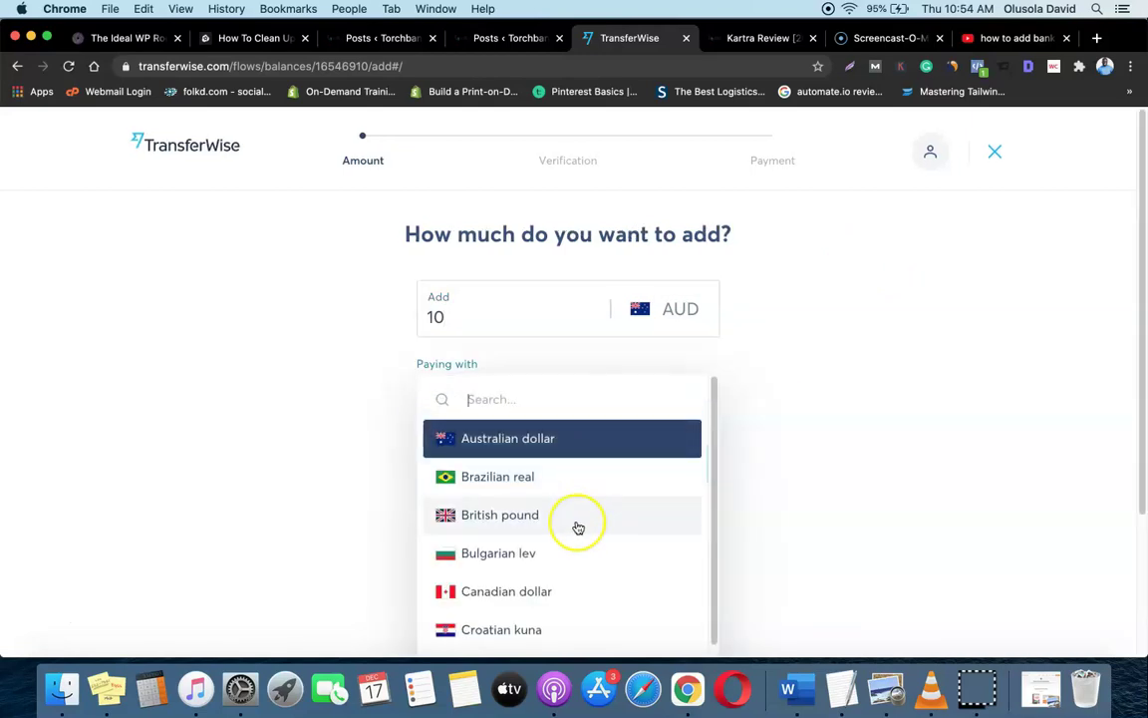
scroll(576, 528, down, 5)
scroll(506, 478, down, 3)
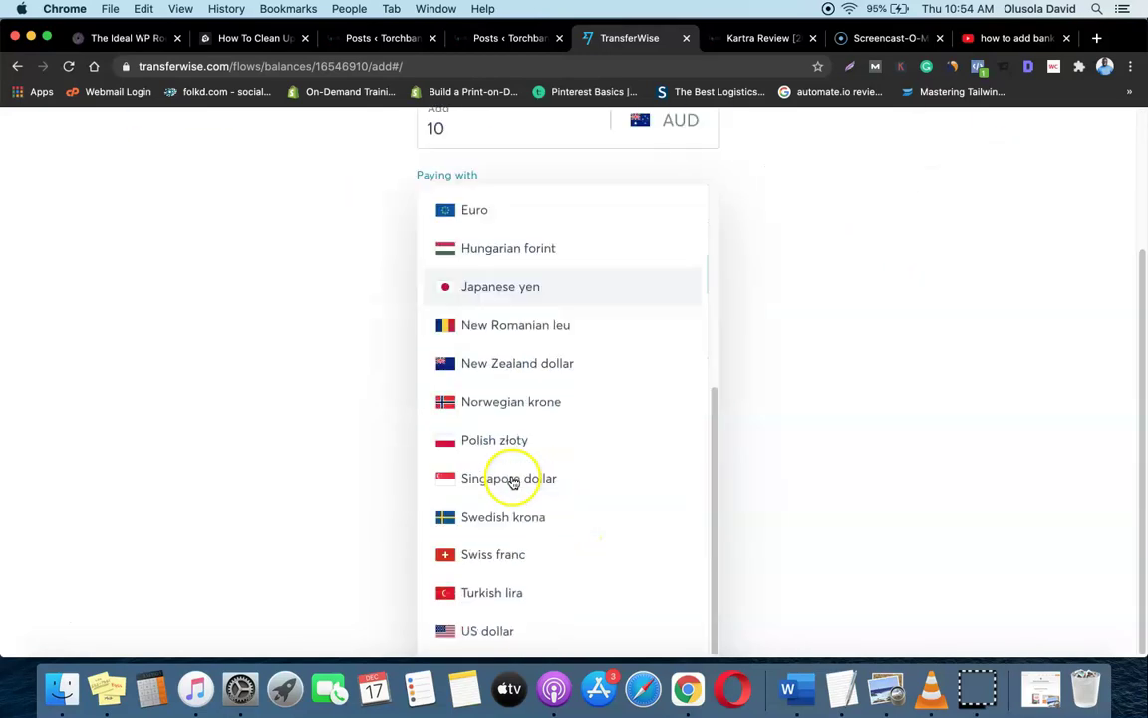
click(496, 628)
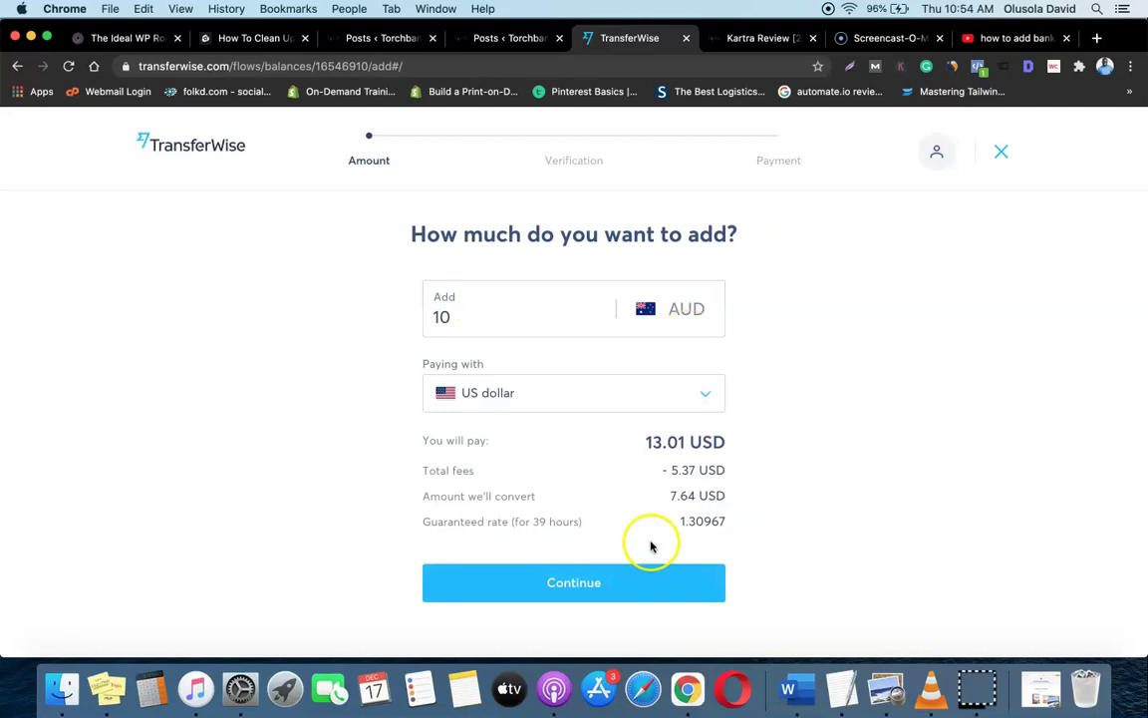
click(569, 583)
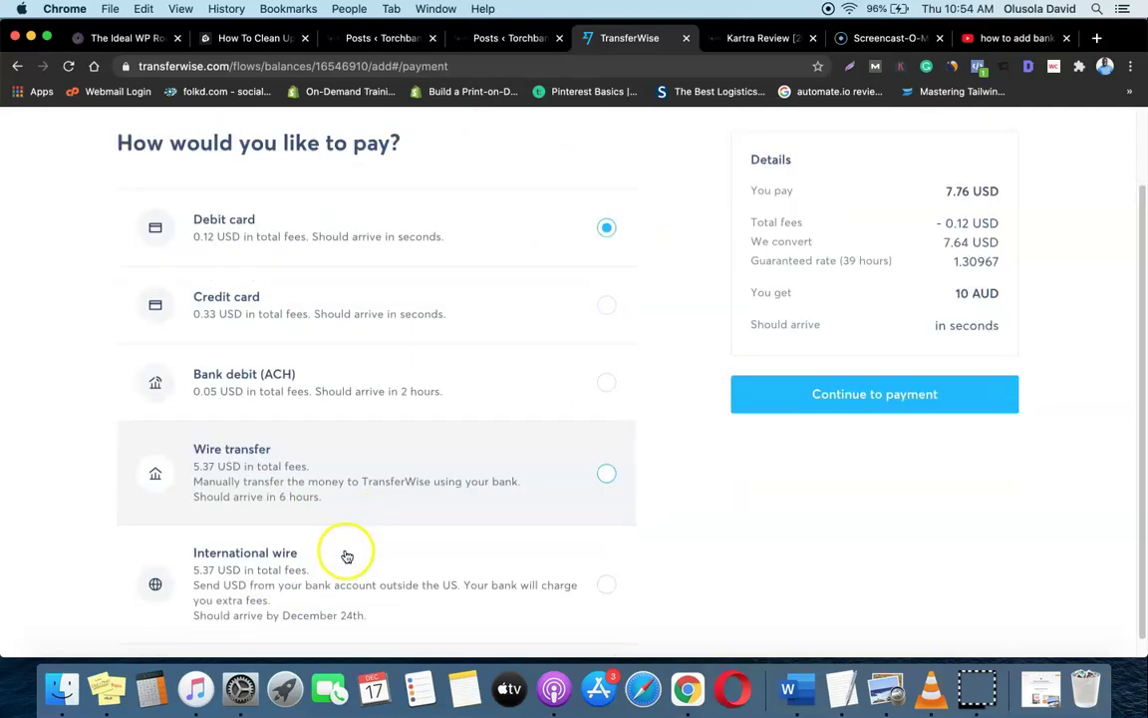
Go ahead with the debit card payment, then close the payment page without paying.
scroll(309, 398, down, 2)
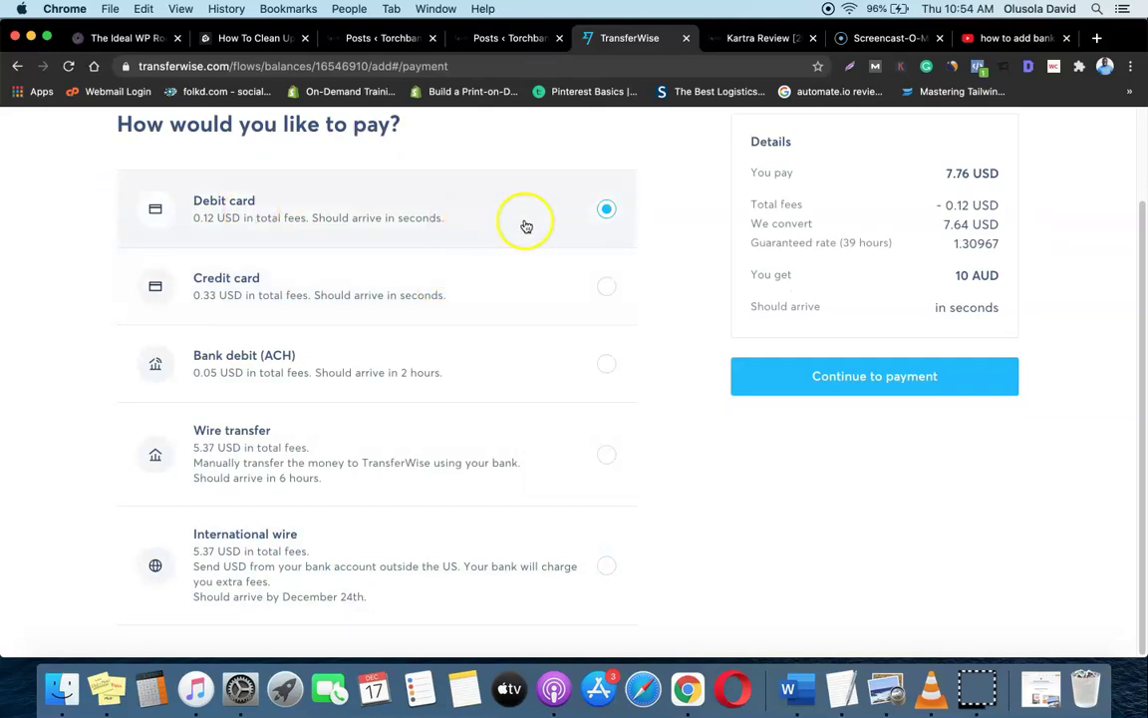
click(915, 379)
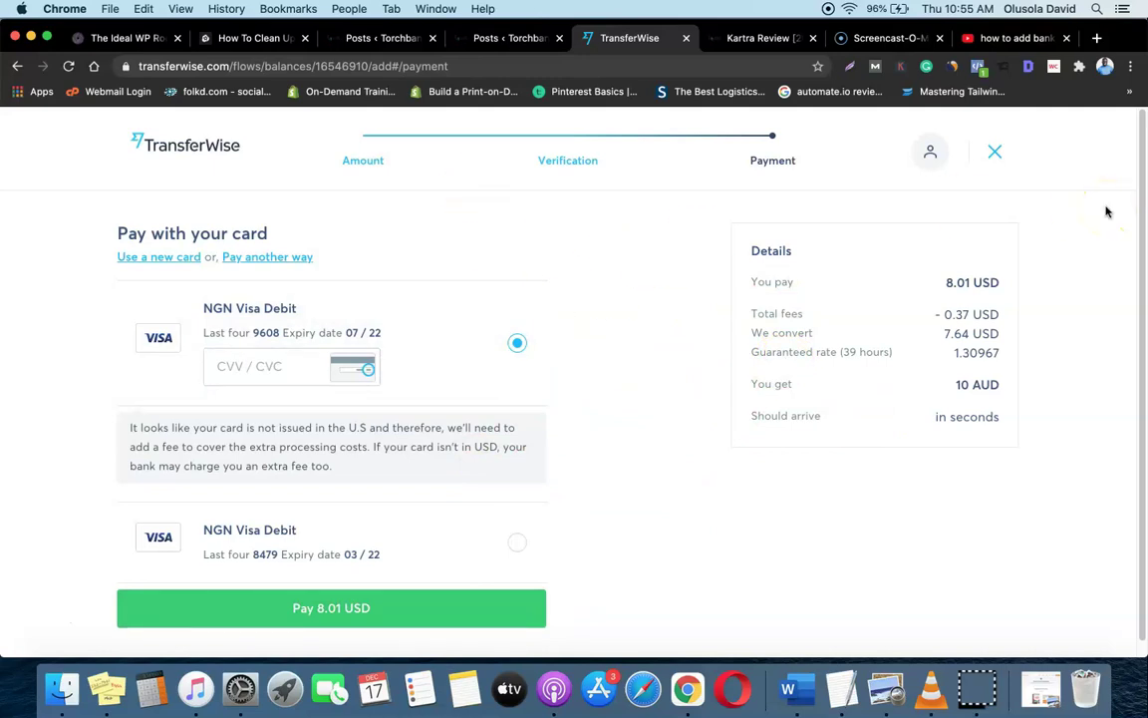
click(995, 152)
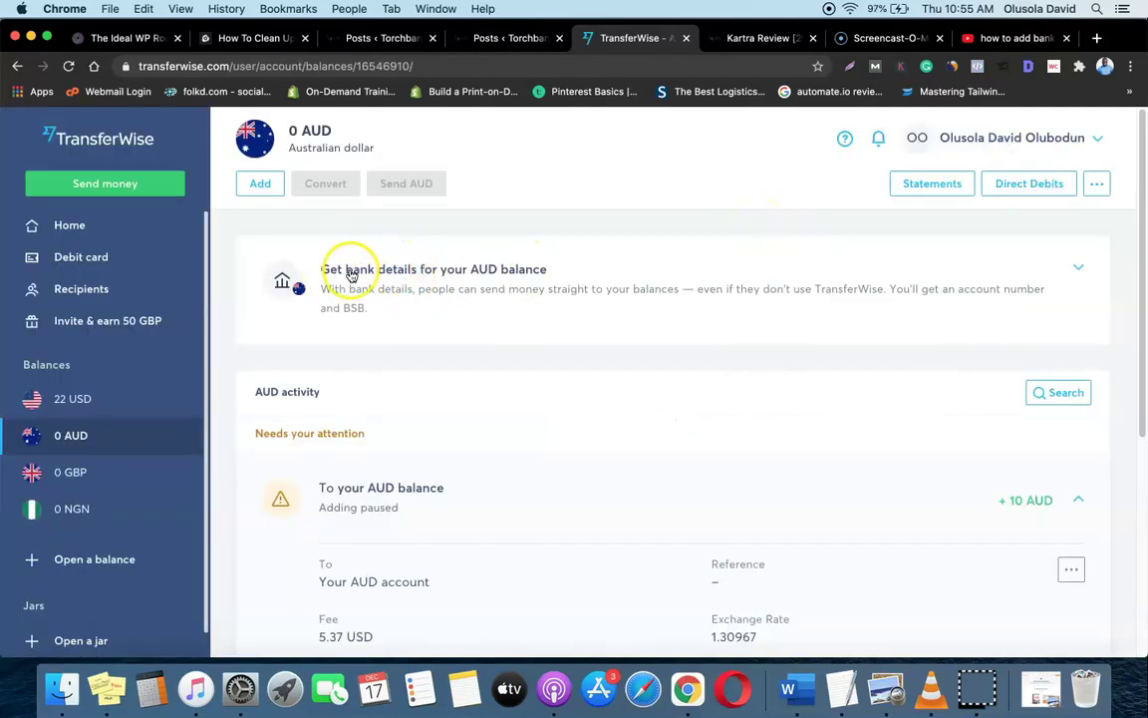
Expand the AUD bank details section and reveal the account number and BSB code.
click(459, 269)
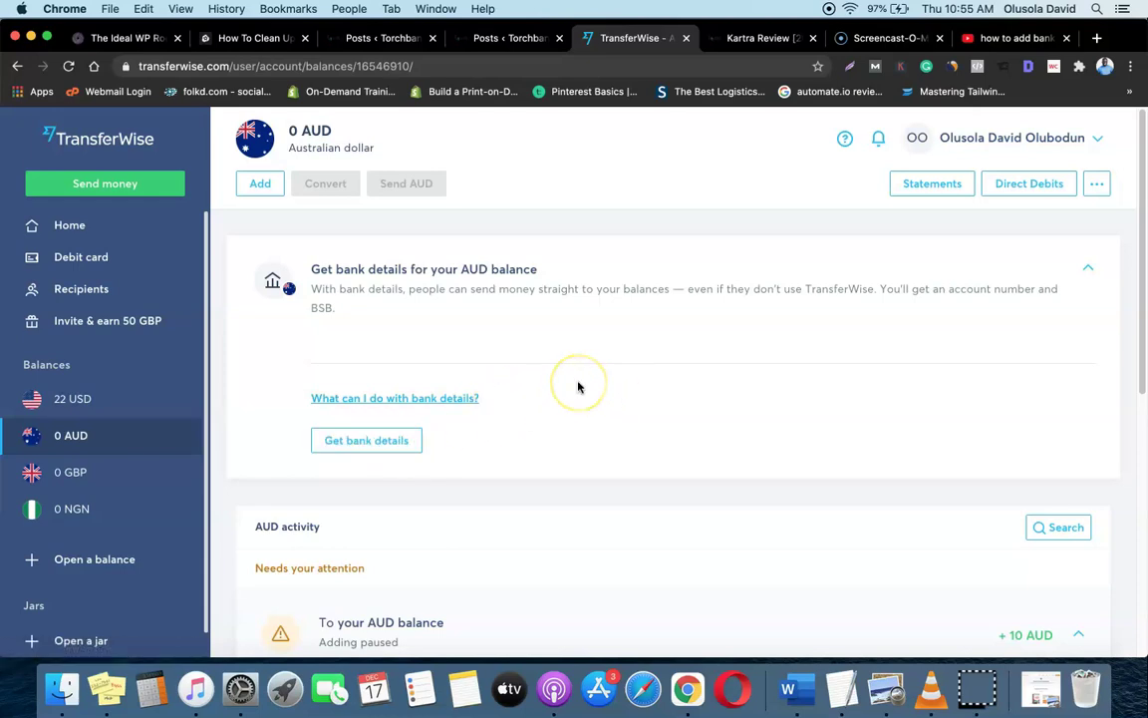
scroll(493, 435, down, 3)
scroll(491, 435, up, 3)
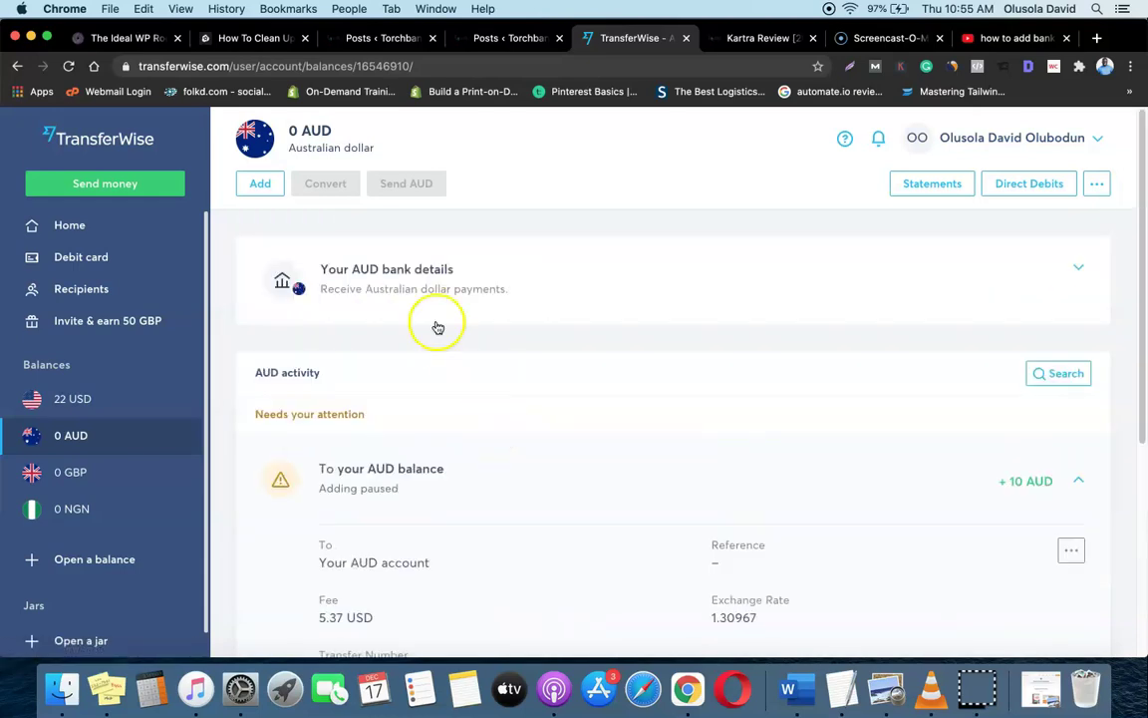
click(402, 284)
scroll(504, 349, down, 5)
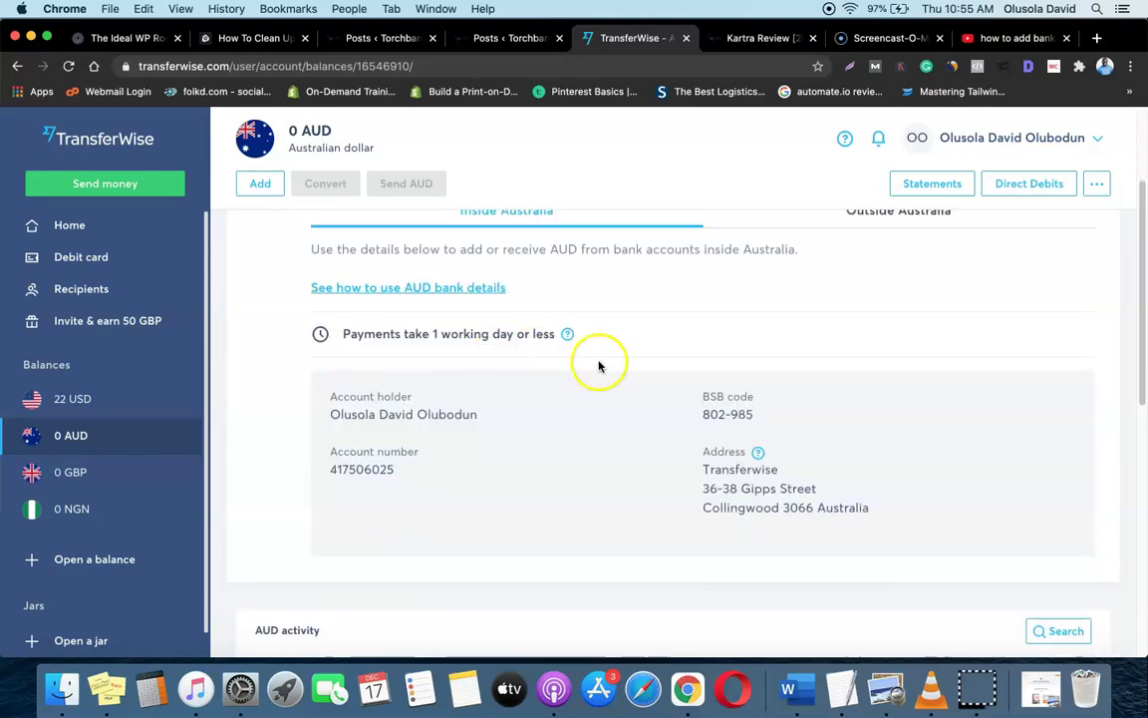
scroll(608, 339, up, 2)
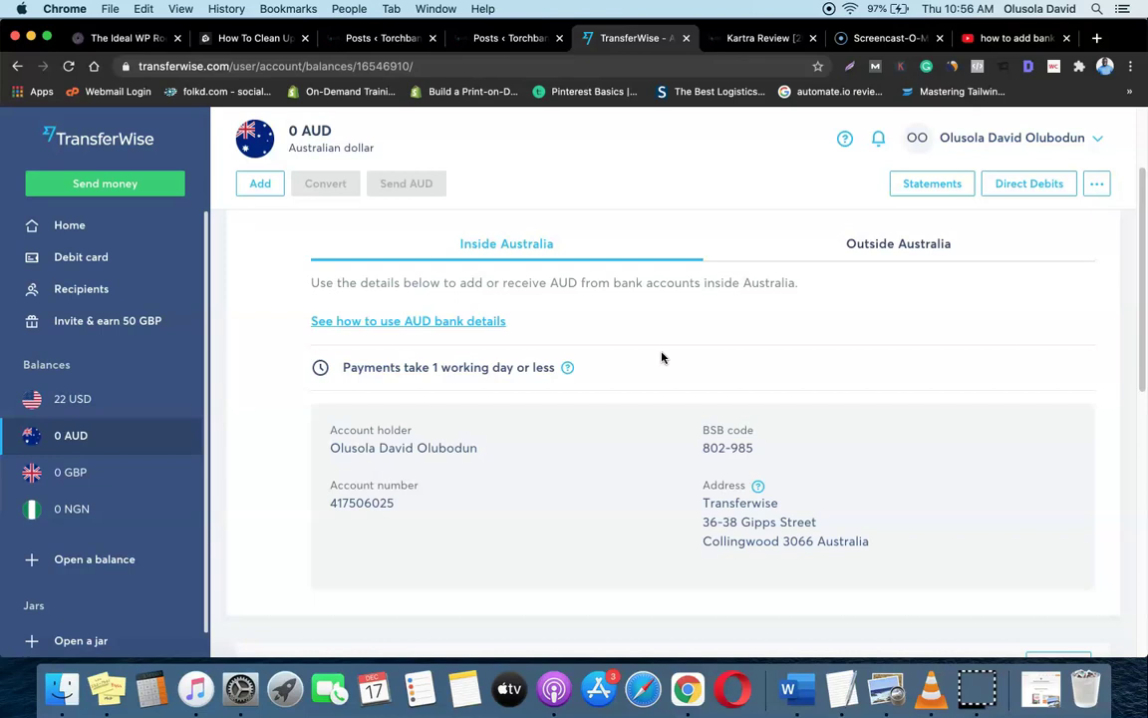
scroll(646, 333, up, 3)
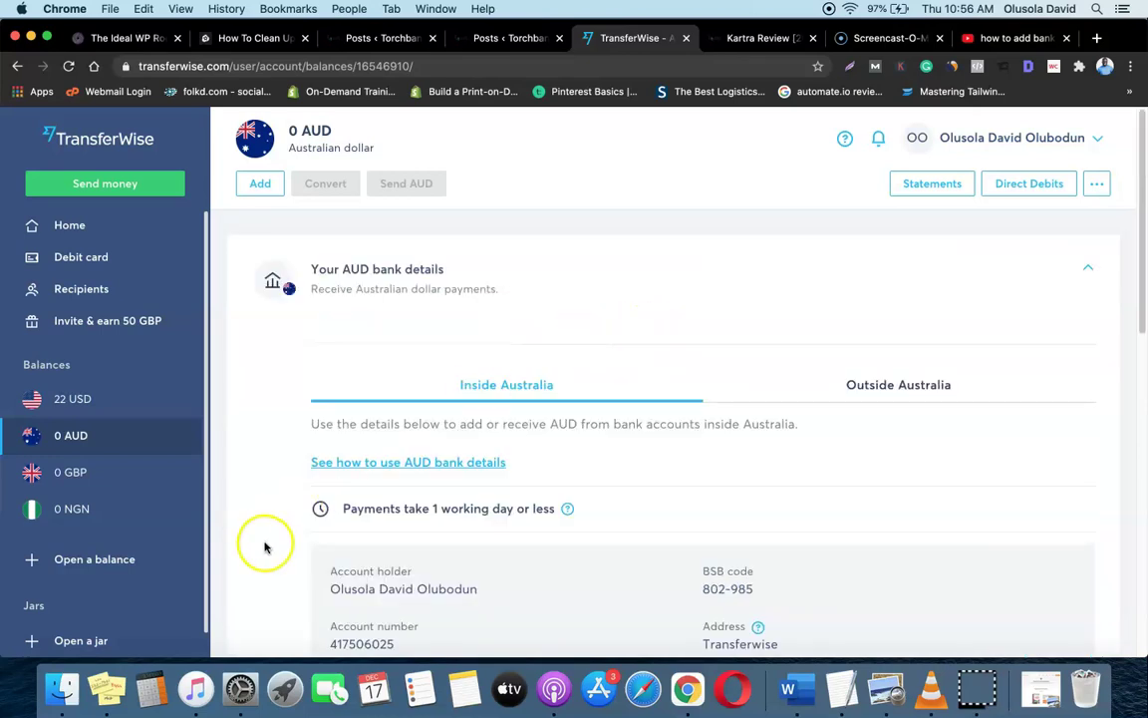